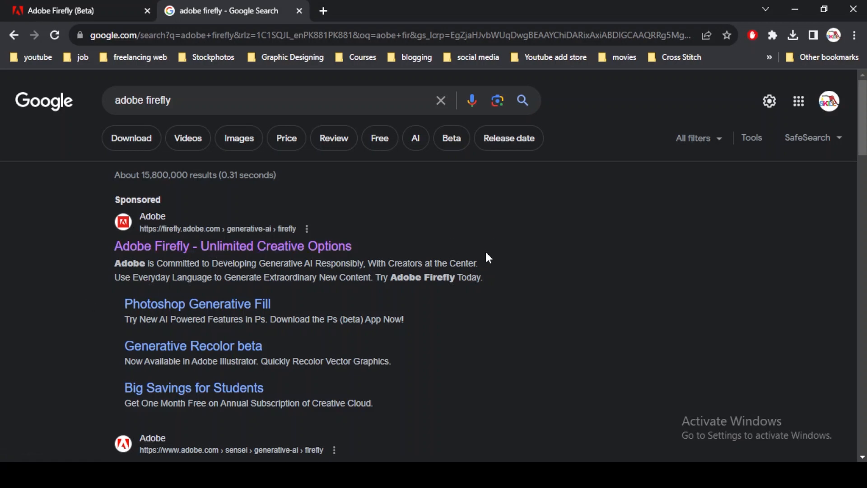
Browse the generative tools on the Adobe Firefly home page and open Generative fill
click(67, 11)
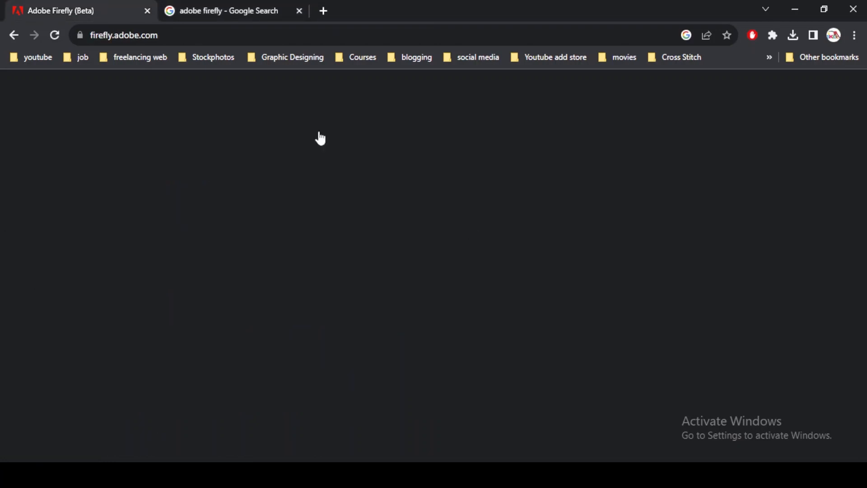
scroll(294, 289, down, 3)
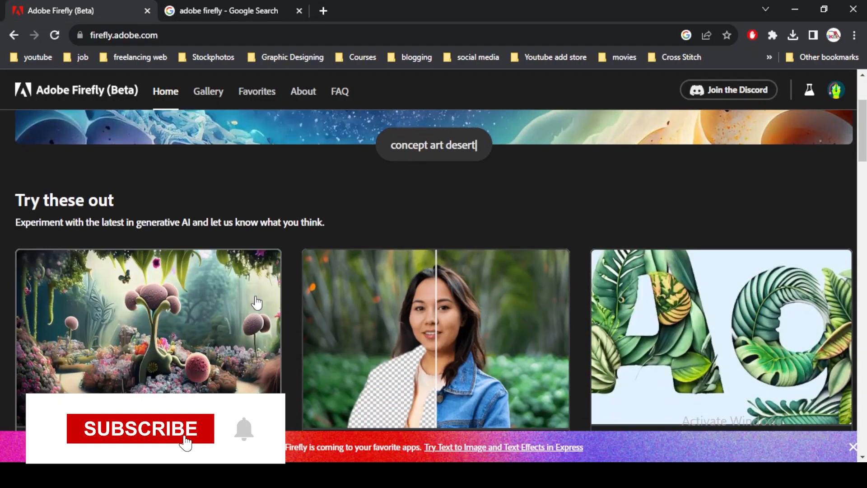
scroll(256, 303, down, 10)
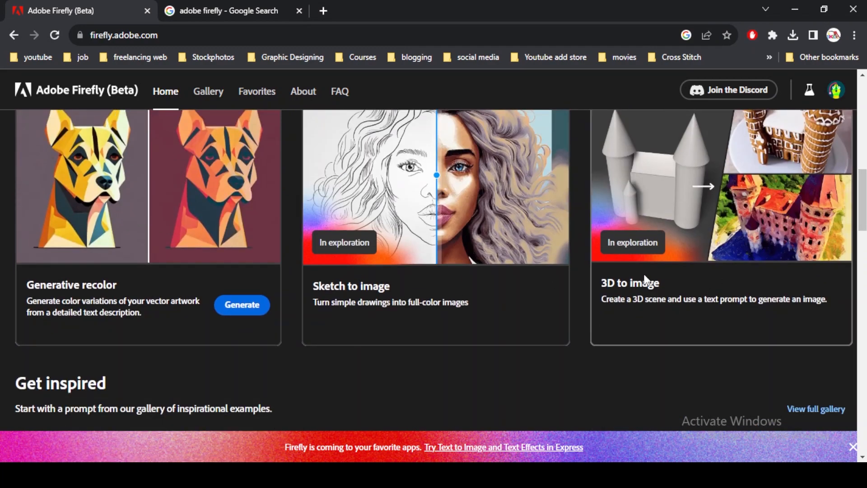
scroll(636, 276, up, 5)
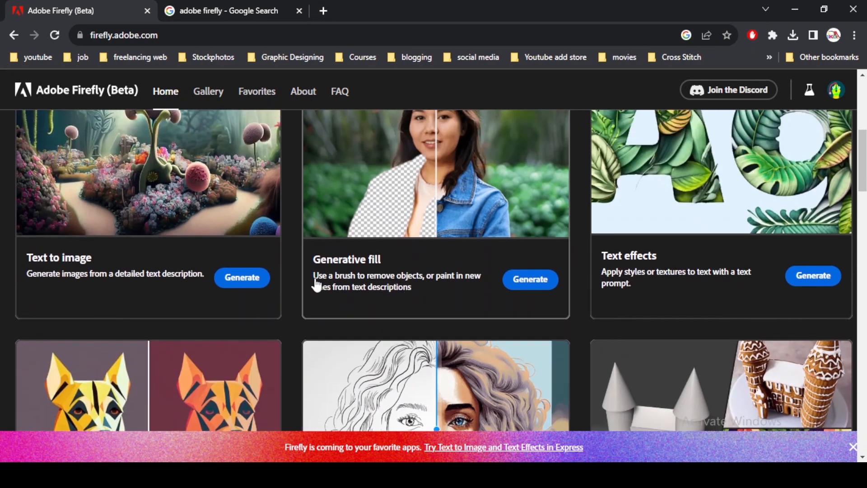
scroll(751, 266, down, 1)
scroll(751, 266, down, 2)
scroll(497, 222, up, 4)
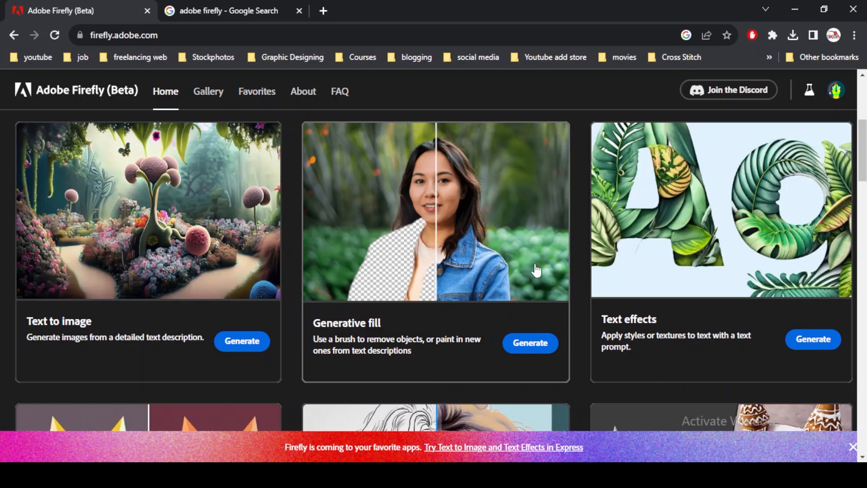
click(529, 342)
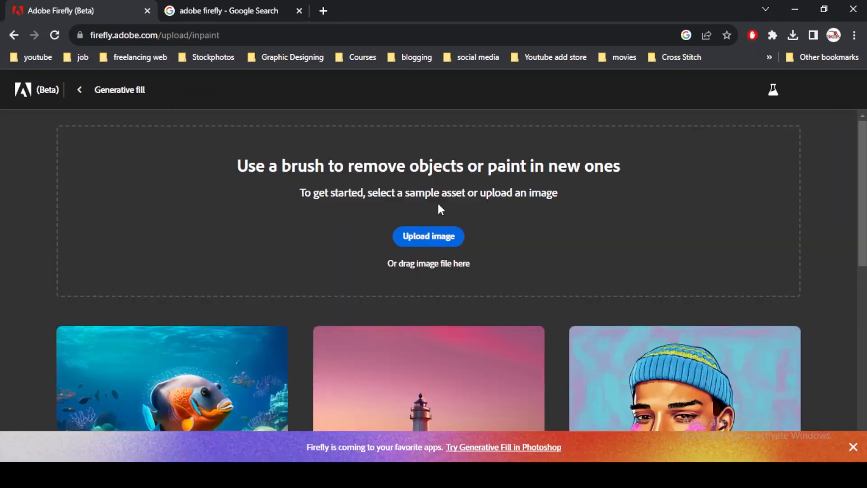
Switch to Photoshop and open the portrait photo IMG_0516.jpg
click(268, 426)
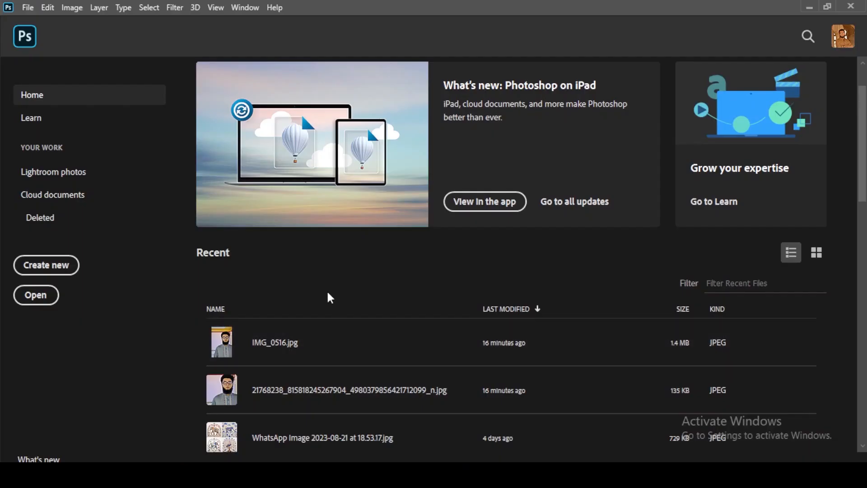
scroll(327, 290, up, 2)
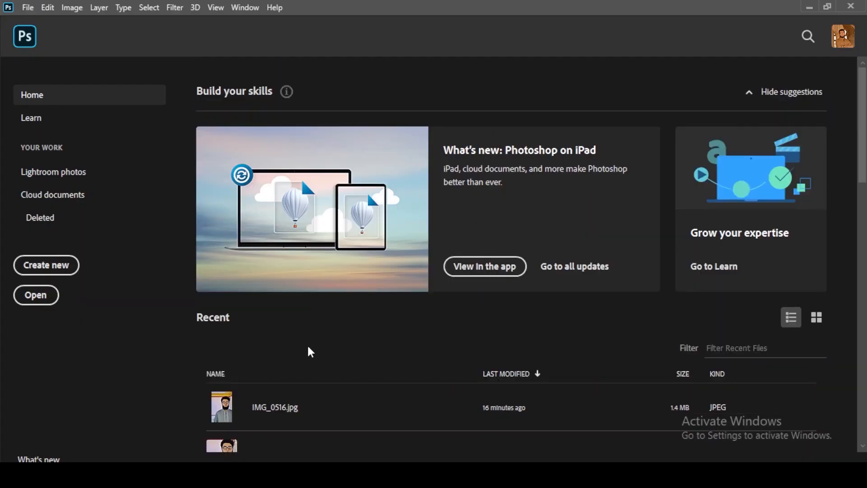
scroll(314, 353, down, 1)
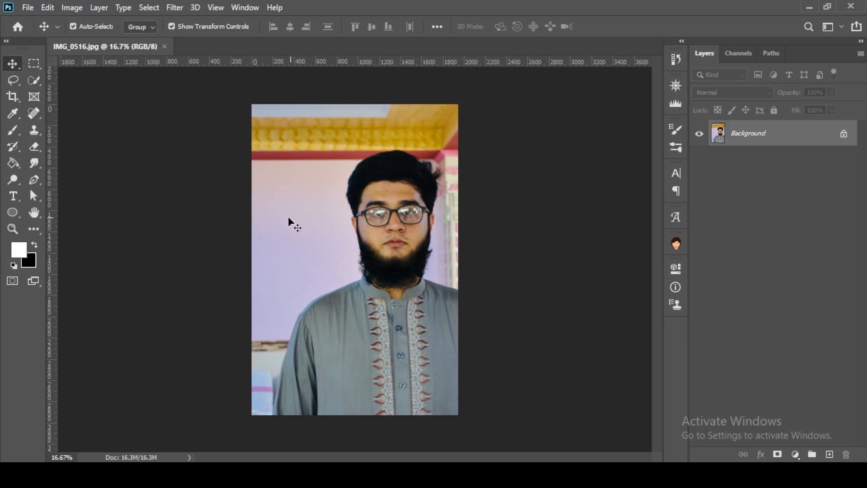
Extend the canvas to the right of the portrait using the Crop tool at a 16:12 ratio
click(15, 100)
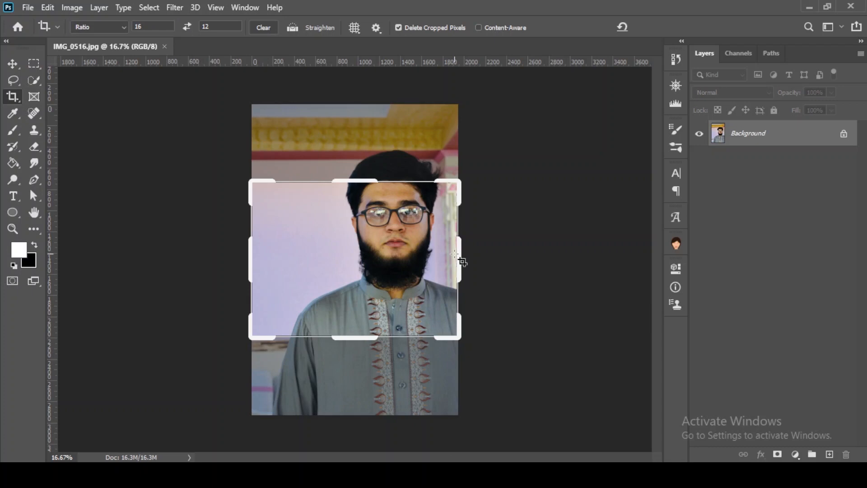
drag(462, 261, 559, 260)
click(661, 27)
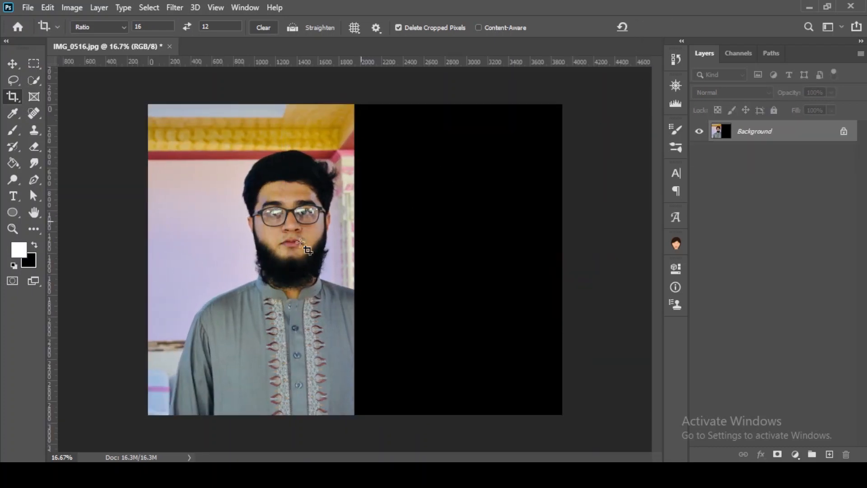
Activate the Move tool and unlock the Background layer
click(307, 250)
key(v)
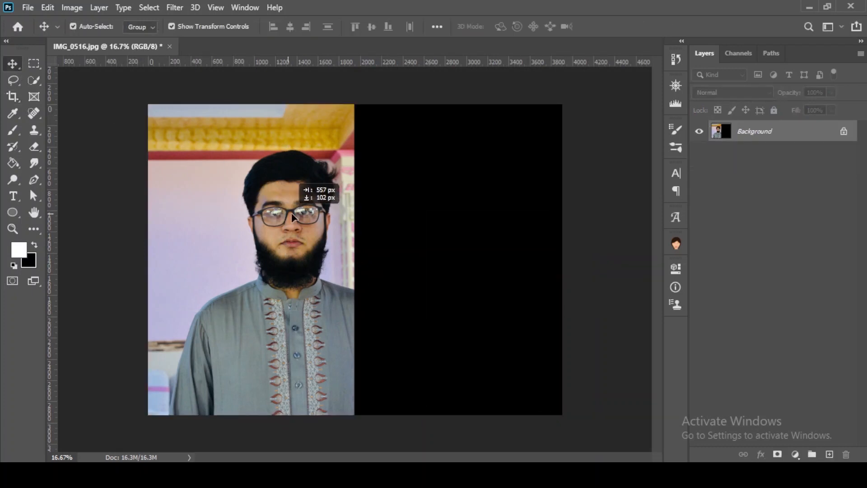
drag(292, 218, 292, 218)
click(533, 212)
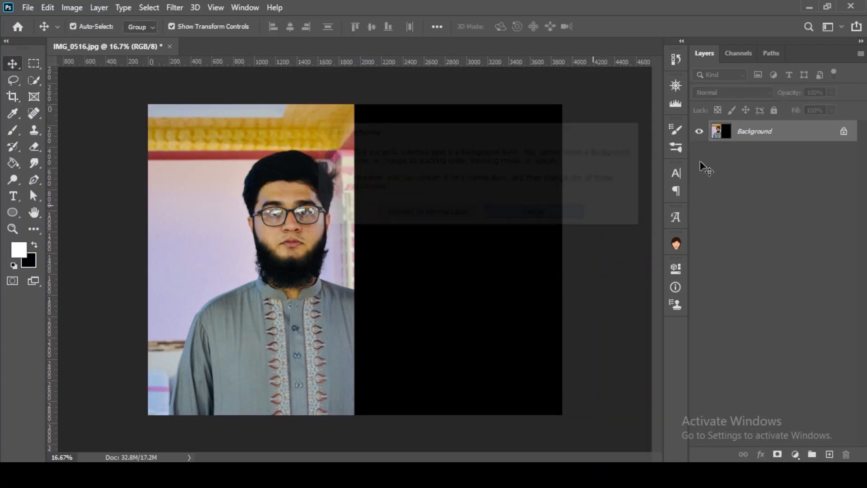
click(844, 131)
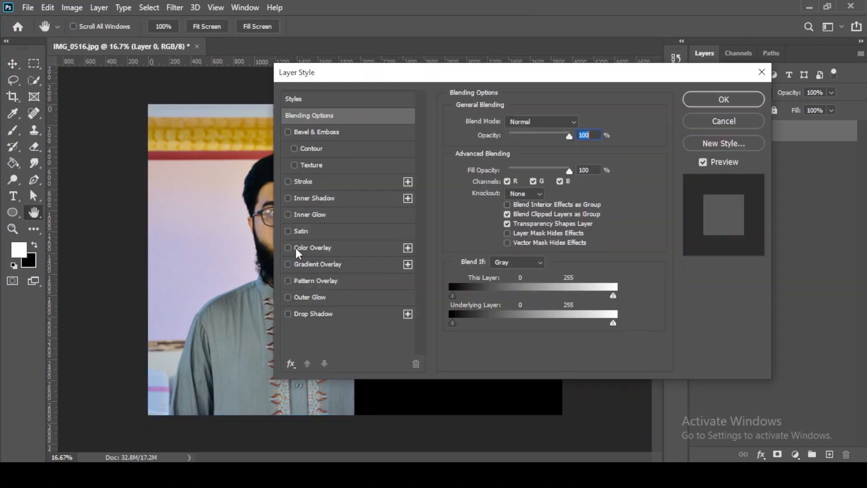
Shift the photo layer horizontally toward the middle of the extended canvas
click(297, 249)
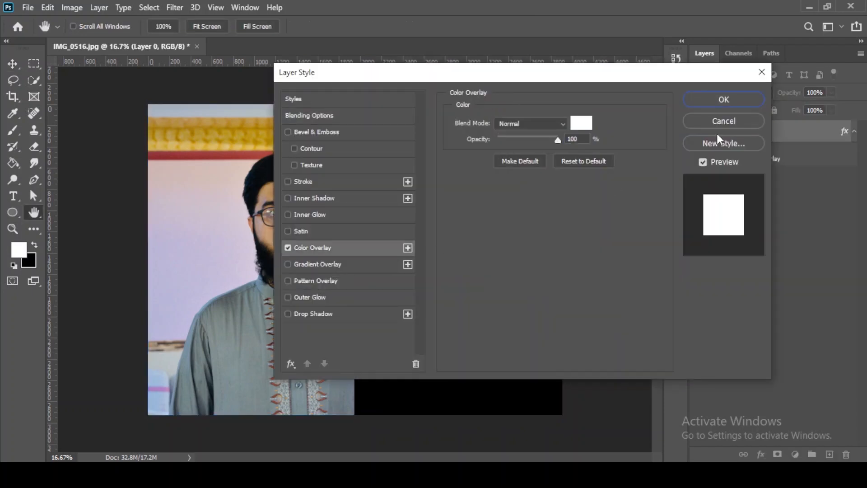
click(722, 122)
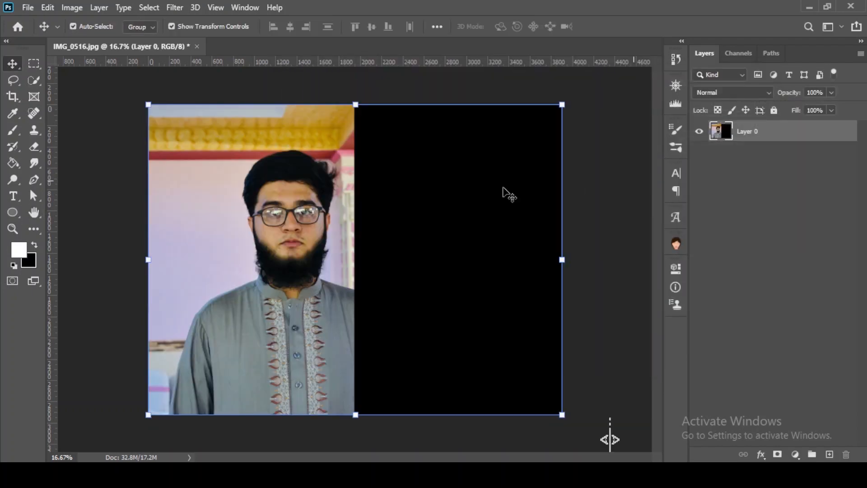
drag(287, 256, 379, 258)
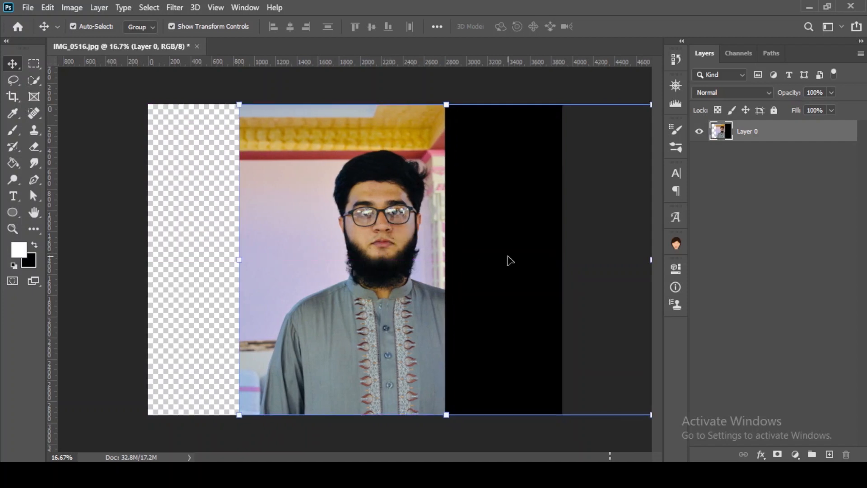
Fill the black and transparent areas on both sides of the photo with white using the Paint Bucket
click(13, 163)
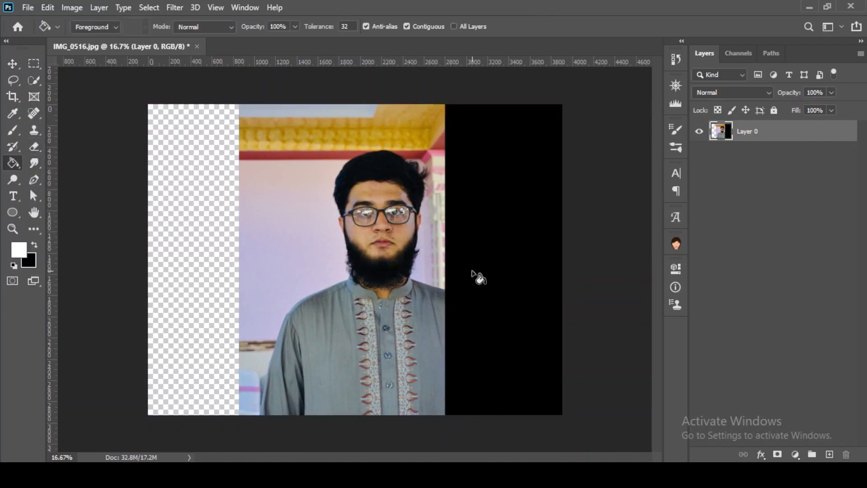
click(475, 277)
click(225, 218)
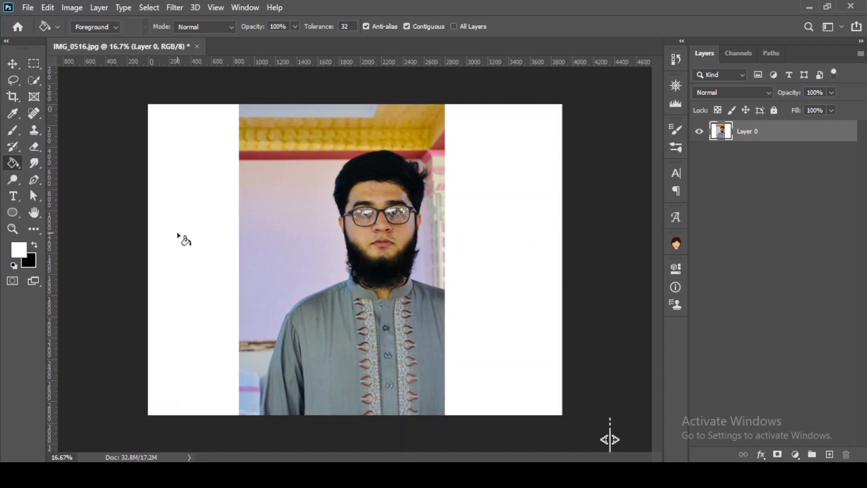
Nudge the photo layer slightly to the left and fill the exposed black strip at the canvas's right edge with white
click(18, 67)
drag(412, 239, 393, 239)
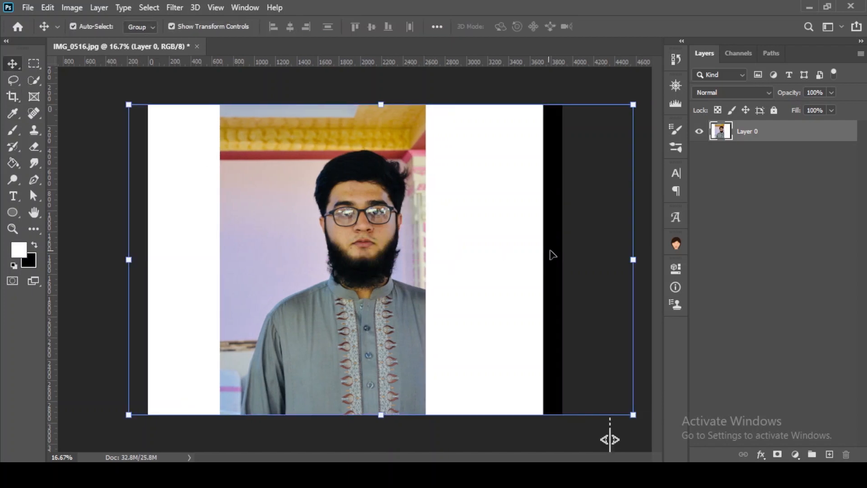
click(13, 162)
click(554, 250)
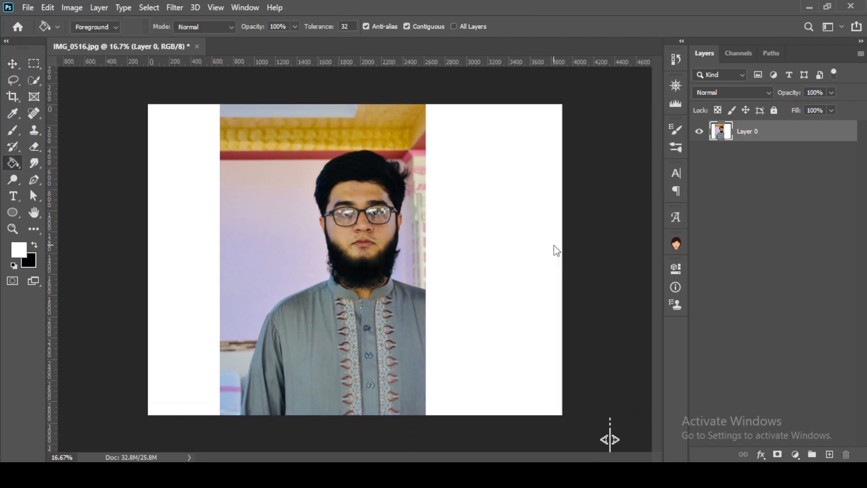
Export the image with Save for Web as a maximum-quality JPEG named 123 on the Desktop
click(14, 63)
click(29, 7)
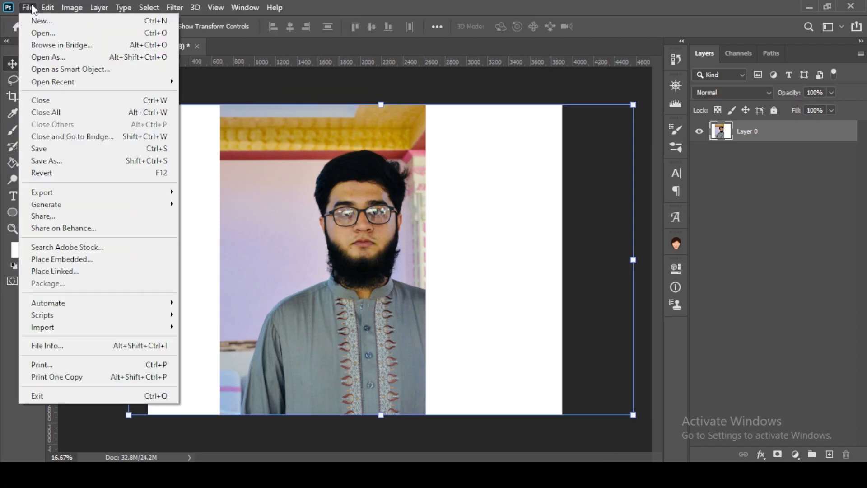
mouse_move(158, 195)
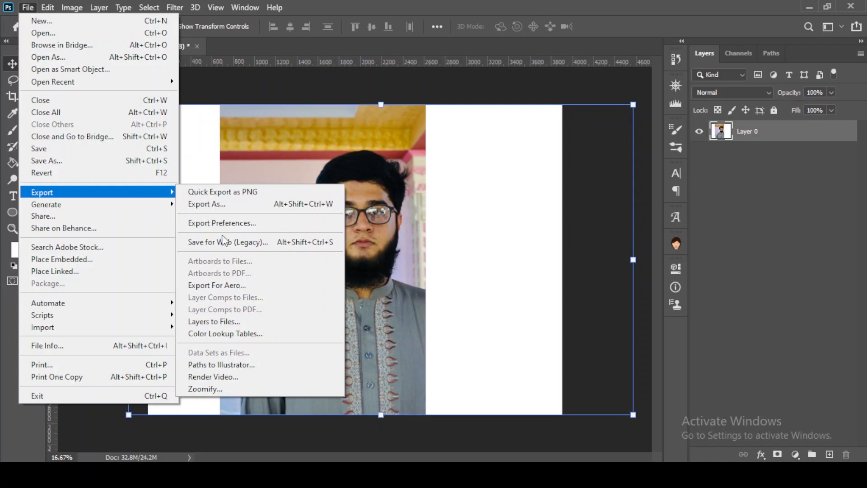
click(224, 242)
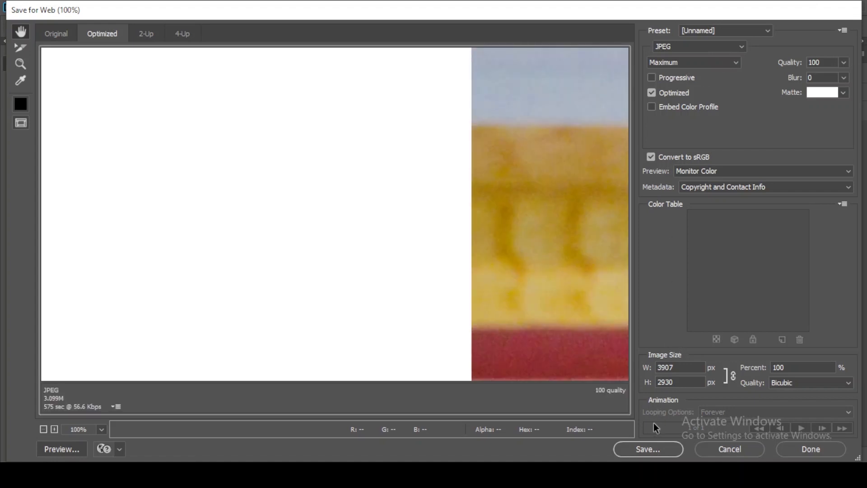
click(648, 450)
text(123)
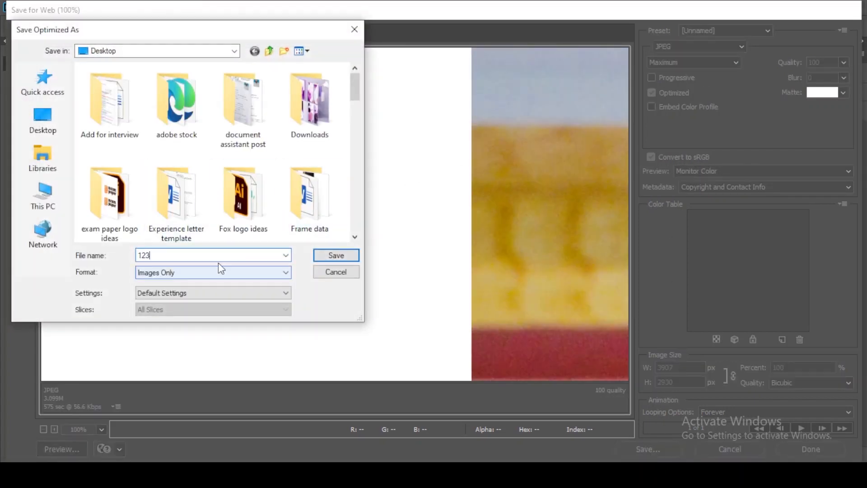
click(51, 126)
click(335, 256)
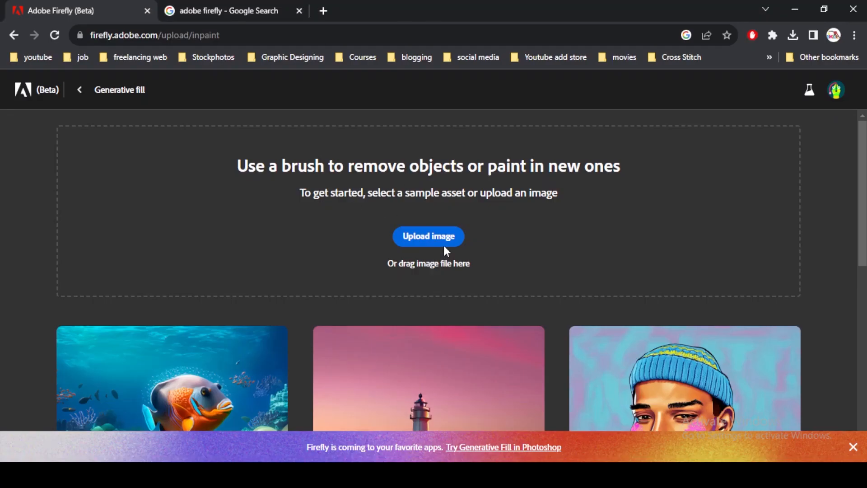
Upload 123.jpg from the Desktop to Firefly's Generative fill in the browser
click(445, 241)
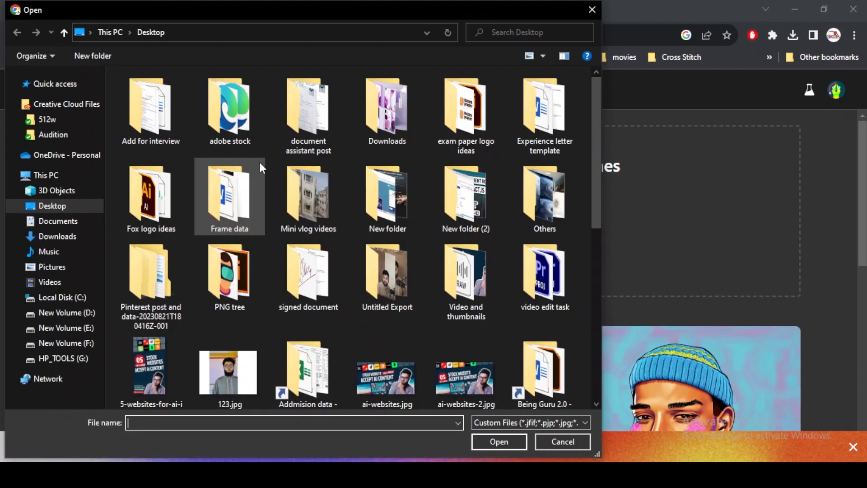
scroll(269, 227, down, 3)
click(229, 178)
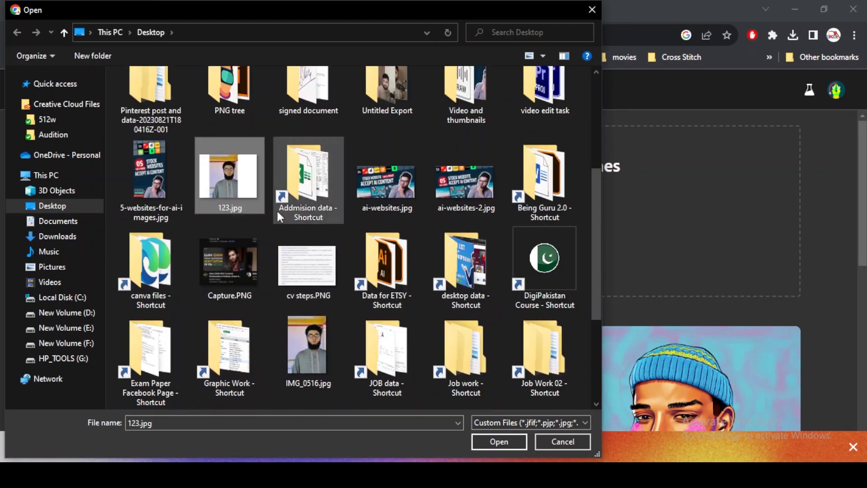
click(487, 439)
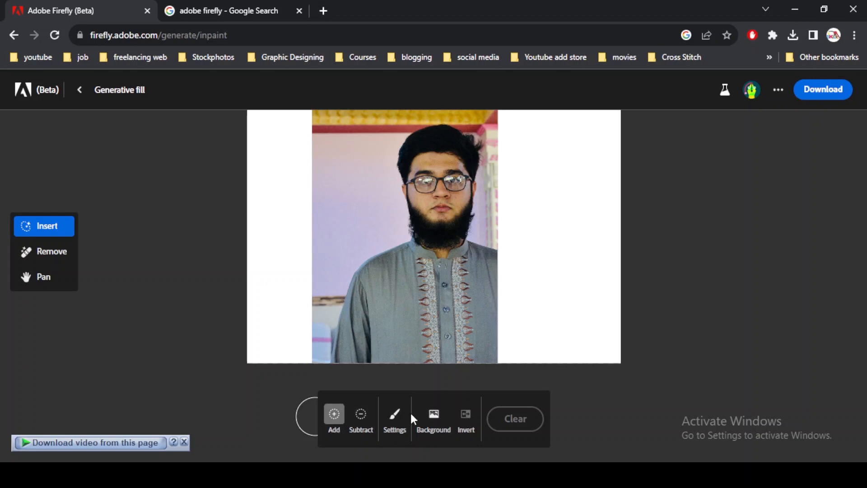
Check the brush settings and brush over the whole white area on the left side of the portrait
click(393, 415)
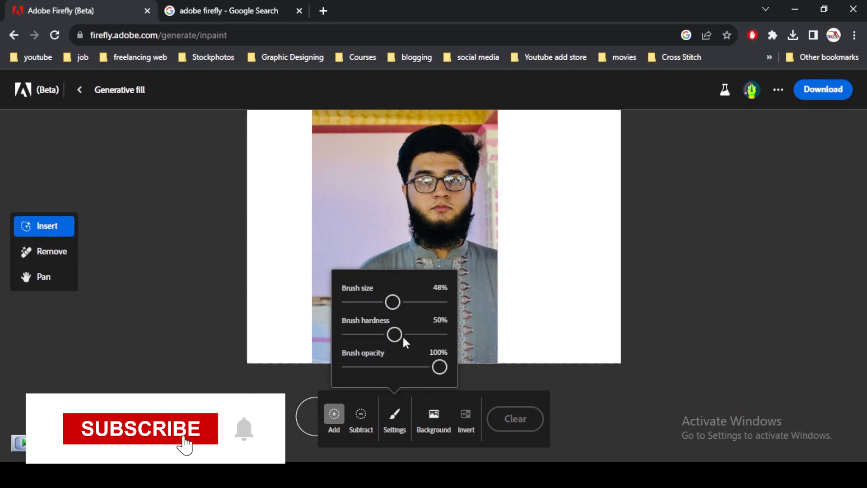
click(393, 413)
scroll(336, 359, up, 1)
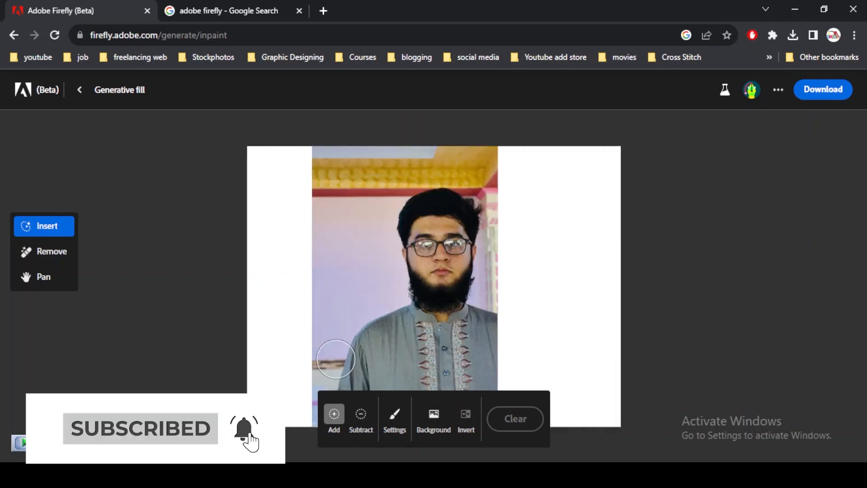
mouse_move(304, 129)
mouse_down()
mouse_move(290, 464)
mouse_move(279, 426)
mouse_move(278, 117)
mouse_move(233, 263)
mouse_move(257, 464)
mouse_move(268, 175)
mouse_move(261, 190)
mouse_up()
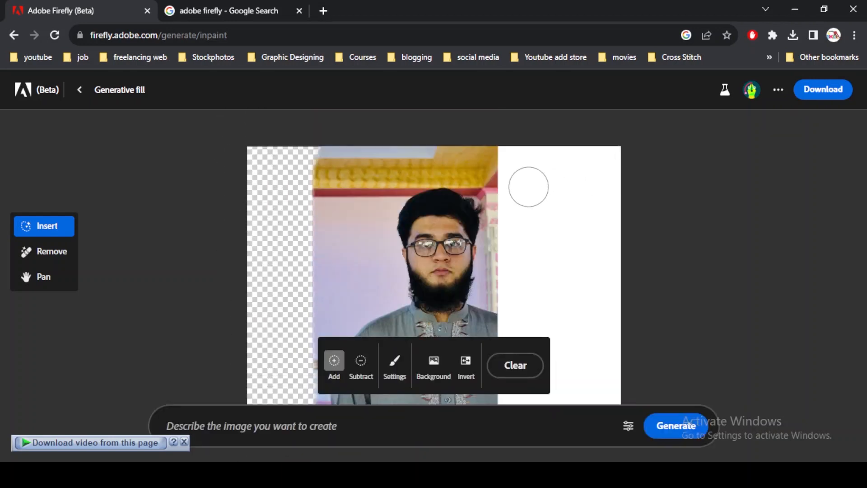
Brush over the whole white area on the right side of the portrait, including the seam along the photo's edge
mouse_move(489, 145)
mouse_down()
mouse_move(510, 164)
mouse_move(519, 328)
mouse_up()
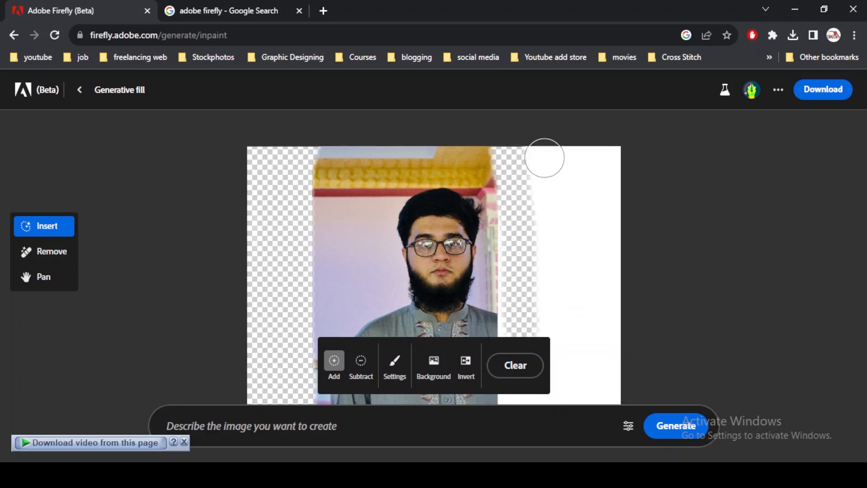
mouse_move(540, 149)
mouse_down()
mouse_move(564, 368)
mouse_move(565, 242)
mouse_move(638, 397)
mouse_move(614, 118)
mouse_move(591, 198)
mouse_move(618, 354)
mouse_move(589, 145)
mouse_up()
scroll(557, 193, down, 2)
scroll(557, 192, down, 5)
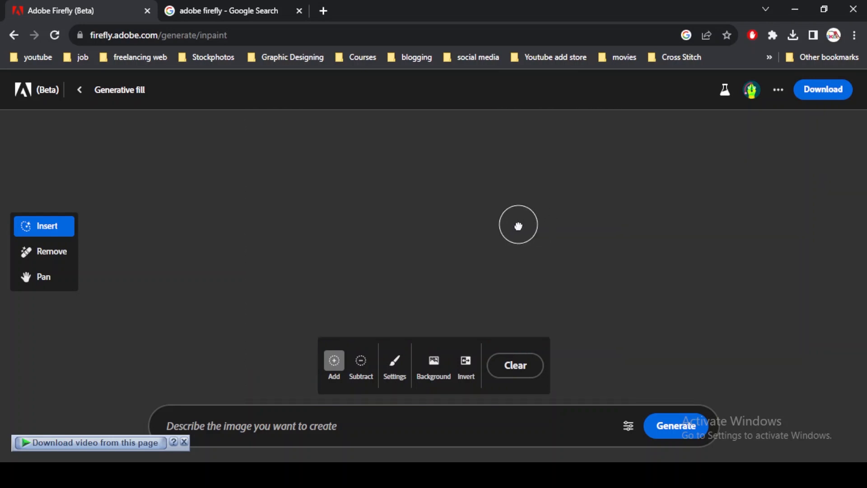
scroll(518, 226, up, 5)
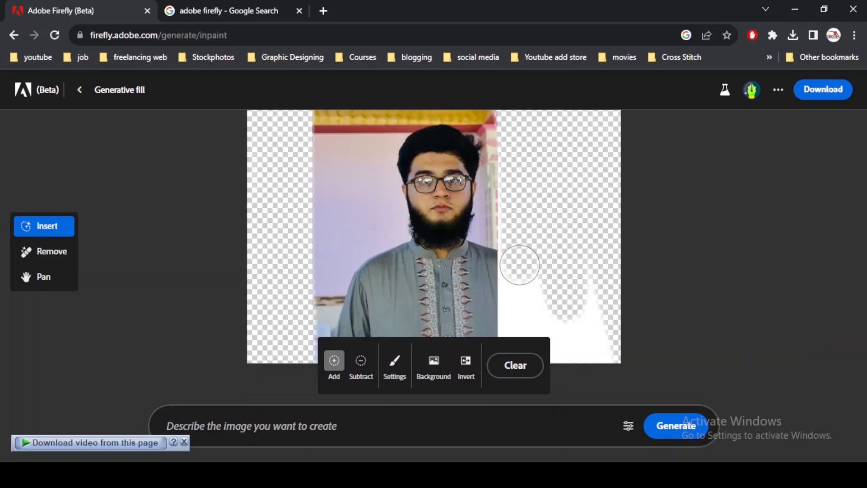
mouse_move(560, 357)
mouse_down()
mouse_move(574, 317)
mouse_move(557, 285)
mouse_move(538, 313)
mouse_move(544, 356)
mouse_move(573, 336)
mouse_move(582, 266)
mouse_move(595, 329)
mouse_move(622, 373)
mouse_move(568, 376)
mouse_move(581, 363)
mouse_move(536, 363)
mouse_up()
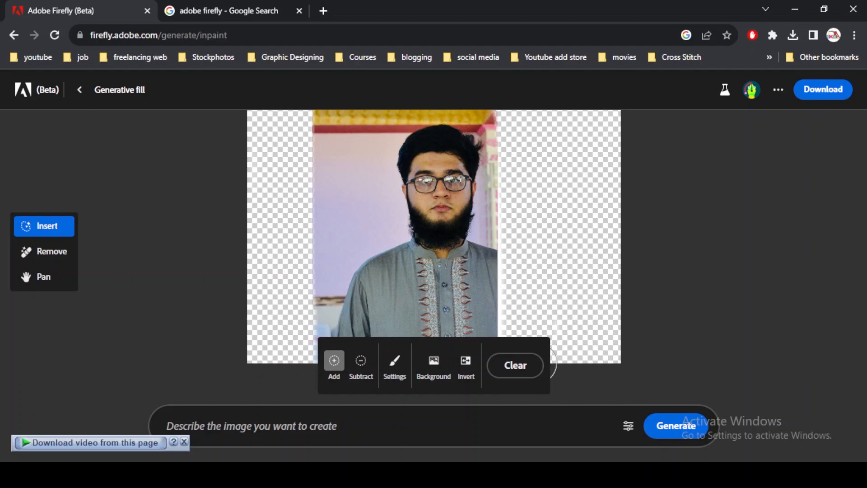
scroll(509, 277, up, 1)
scroll(510, 319, down, 1)
scroll(512, 316, up, 2)
scroll(511, 316, down, 5)
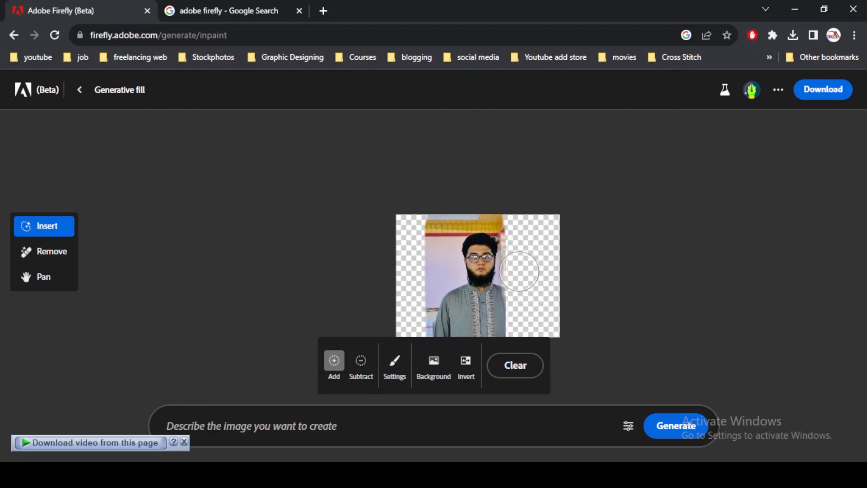
scroll(512, 268, up, 3)
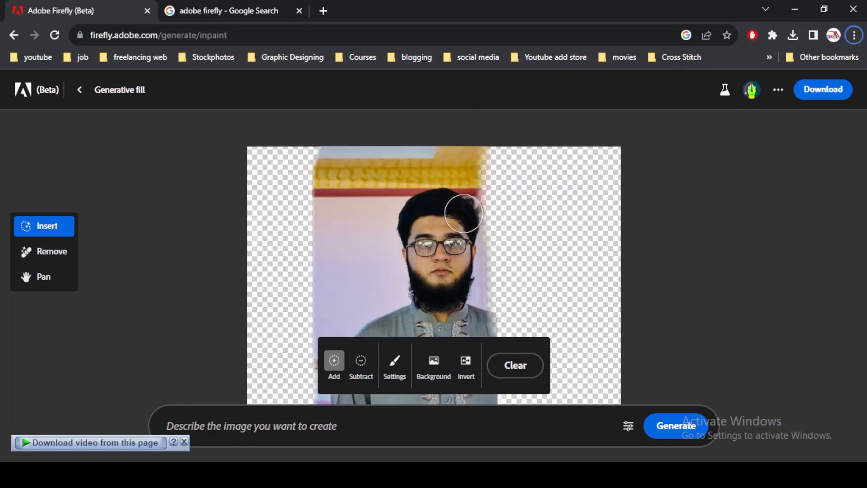
Subtract the over-brushed strip along the photo's upper right edge from the selection to restore that part of the picture
click(359, 367)
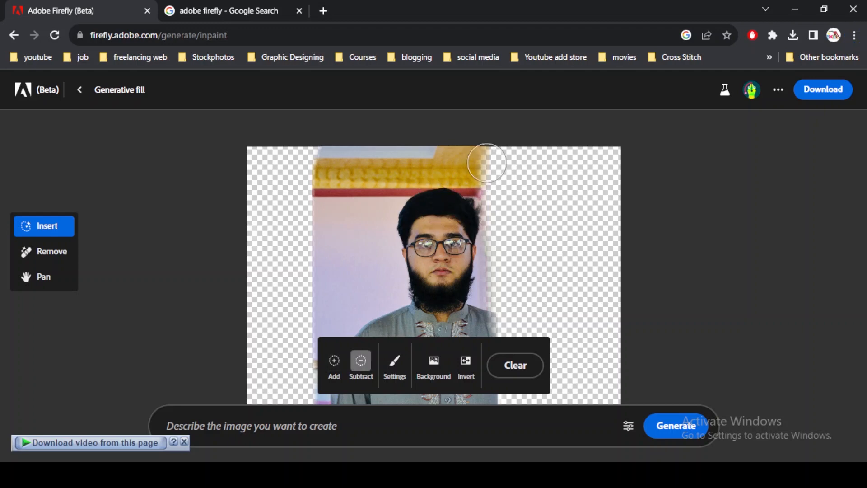
mouse_move(472, 144)
mouse_down()
mouse_move(481, 271)
mouse_move(482, 144)
mouse_move(482, 199)
mouse_up()
scroll(460, 208, down, 5)
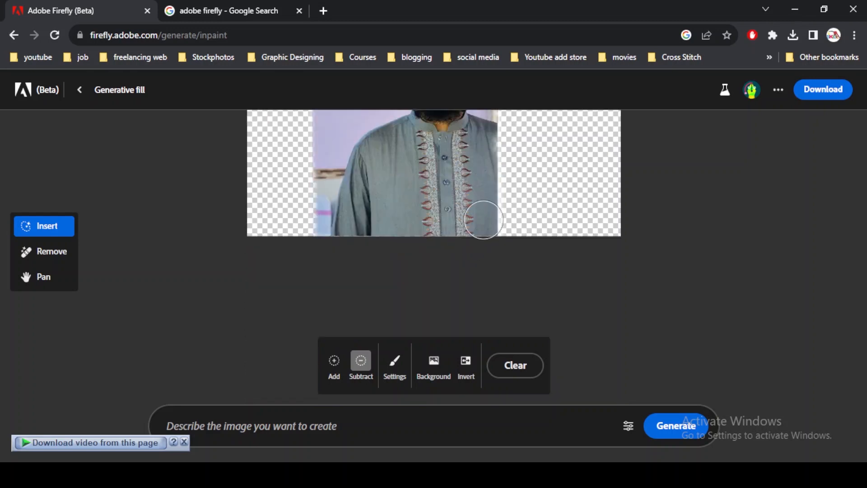
scroll(483, 228, up, 2)
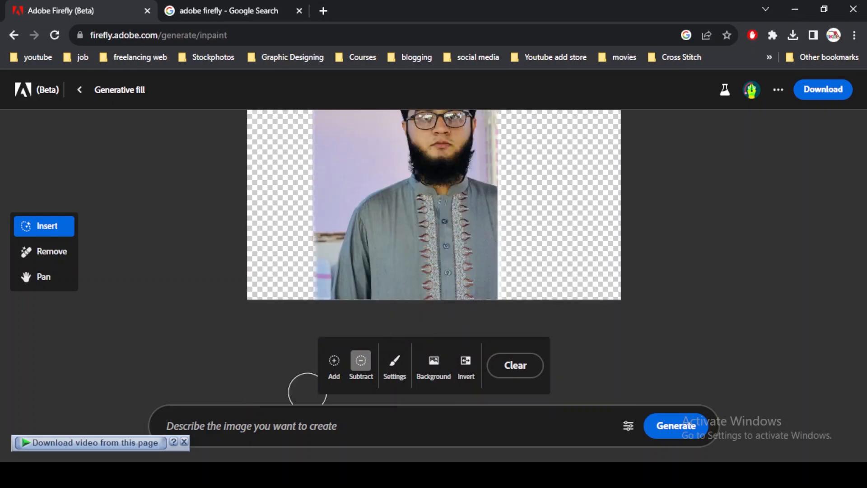
Switch the brush back to Add and brush over the thin white seam left along the photo's right edge
click(334, 360)
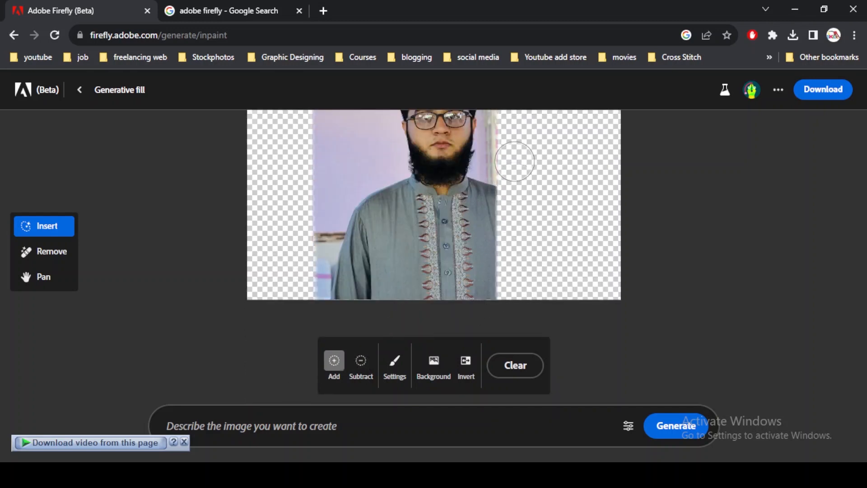
scroll(510, 149, up, 3)
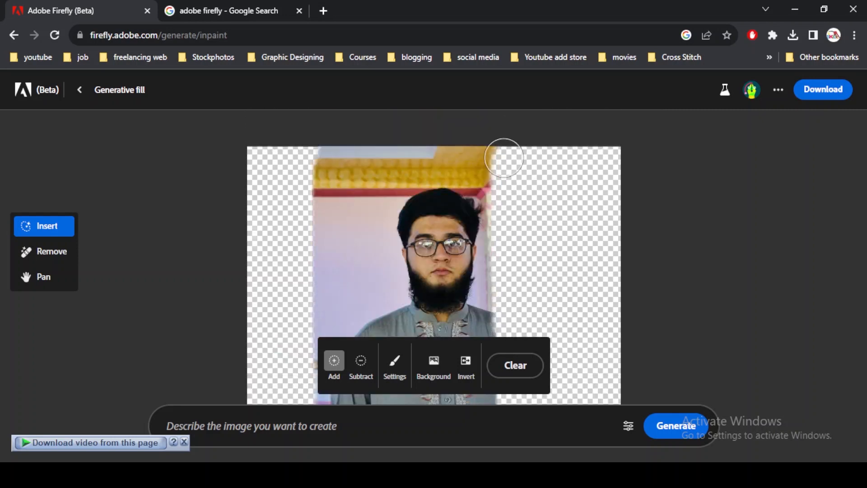
scroll(507, 217, down, 2)
Generate a fill for the erased side areas with the prompt "add background"
click(279, 433)
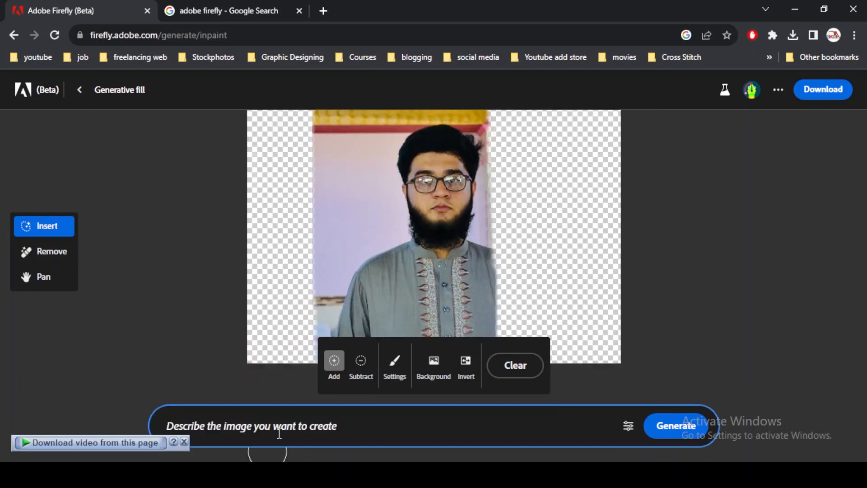
text(add background)
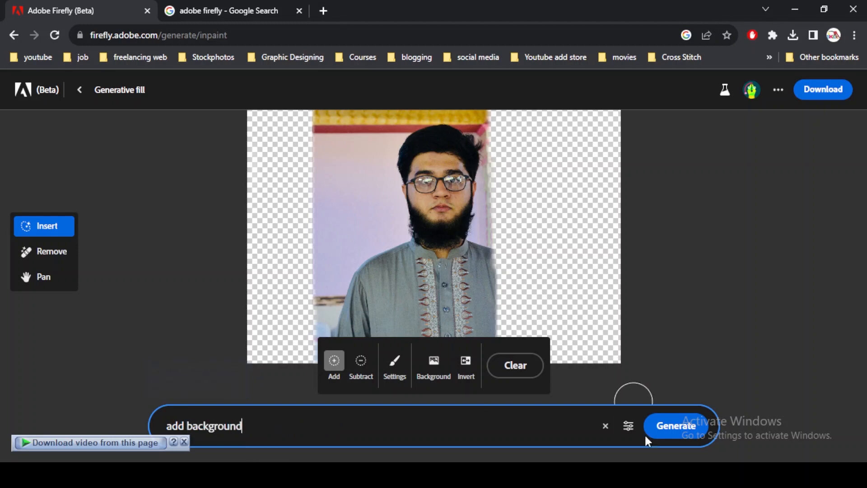
click(676, 425)
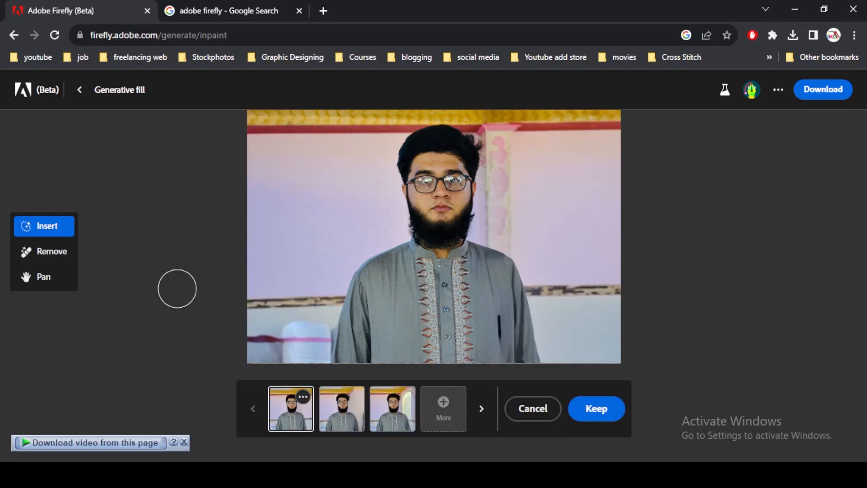
Compare the three generated background variations on the portrait, ending on the third one
click(342, 420)
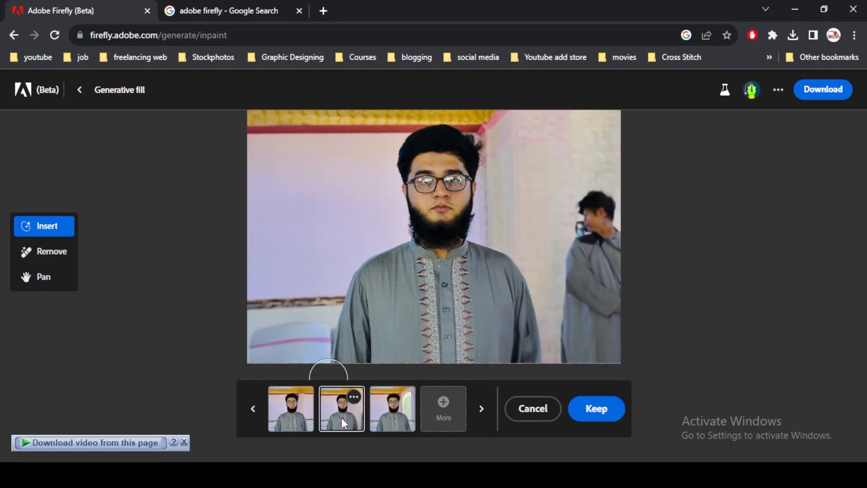
click(391, 419)
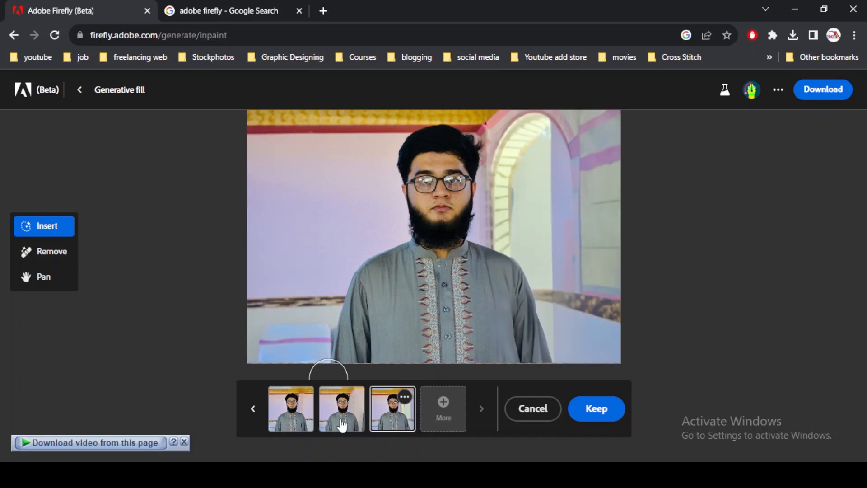
click(342, 420)
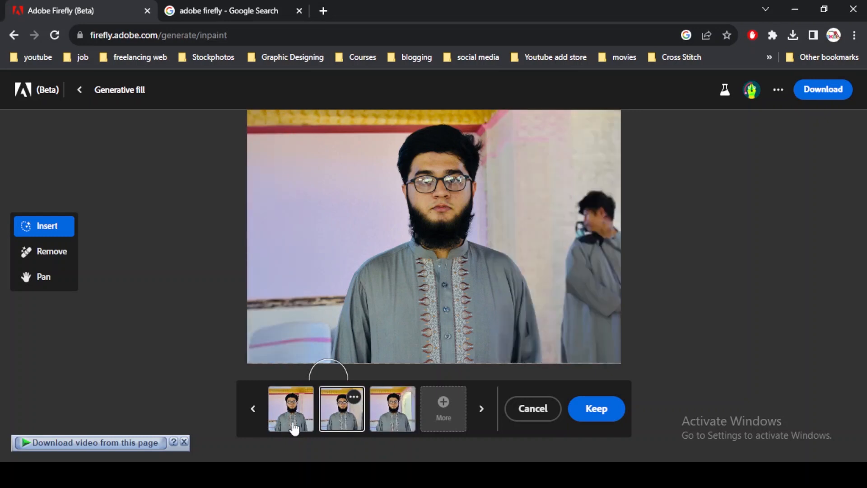
click(295, 419)
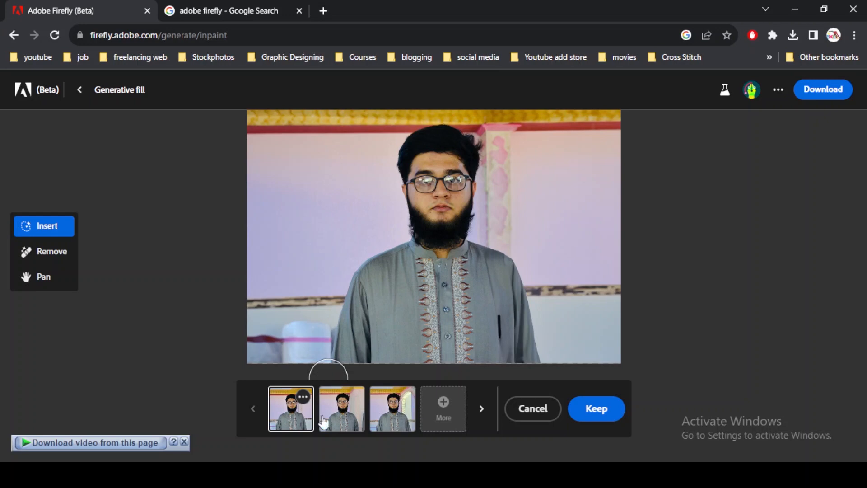
click(344, 414)
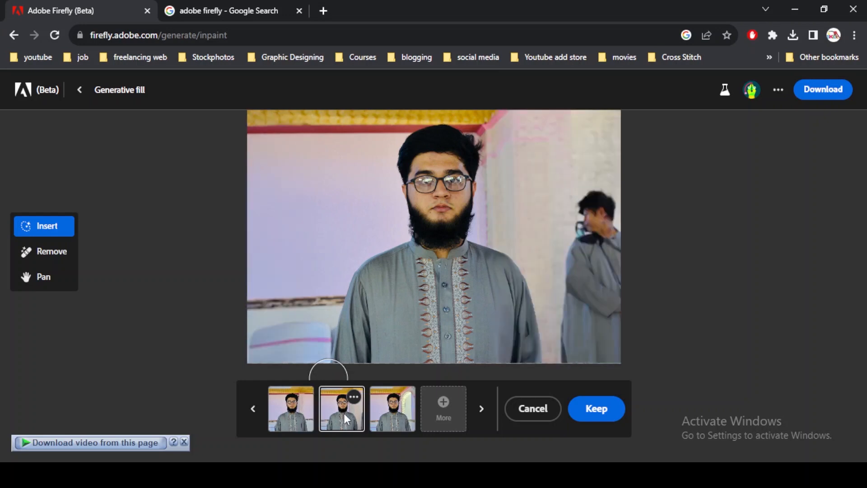
click(403, 420)
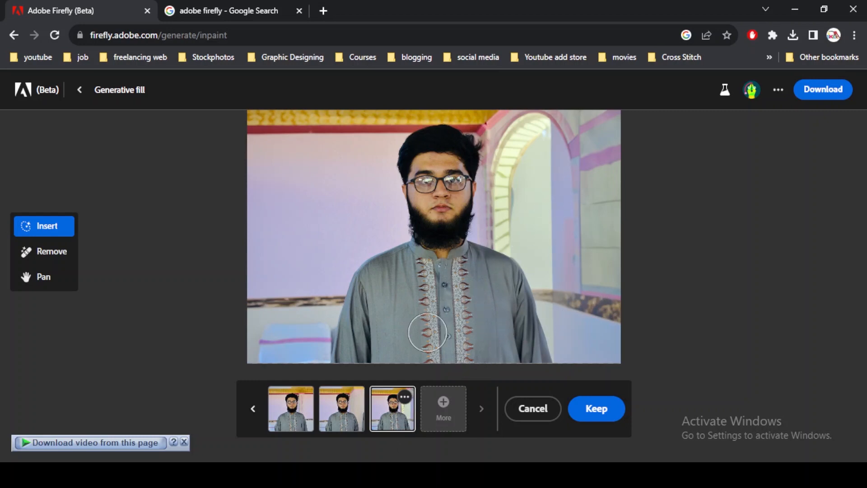
Generate more background variations and preview the second and third of the new set
click(441, 404)
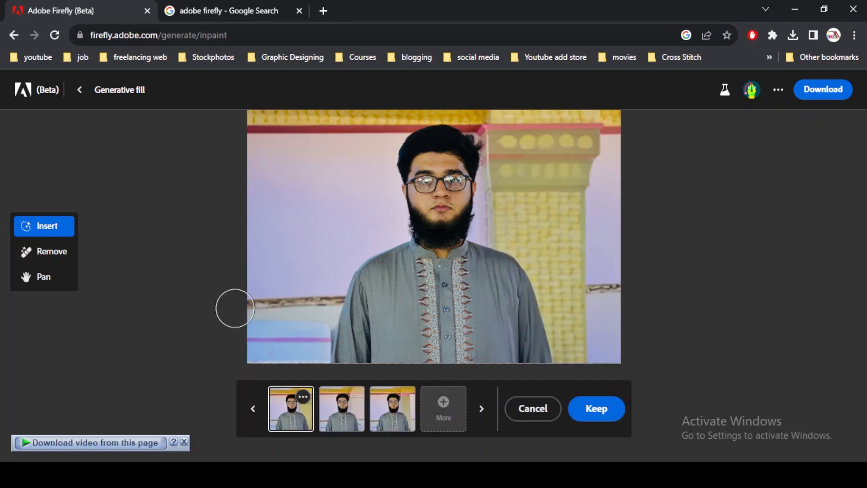
click(330, 408)
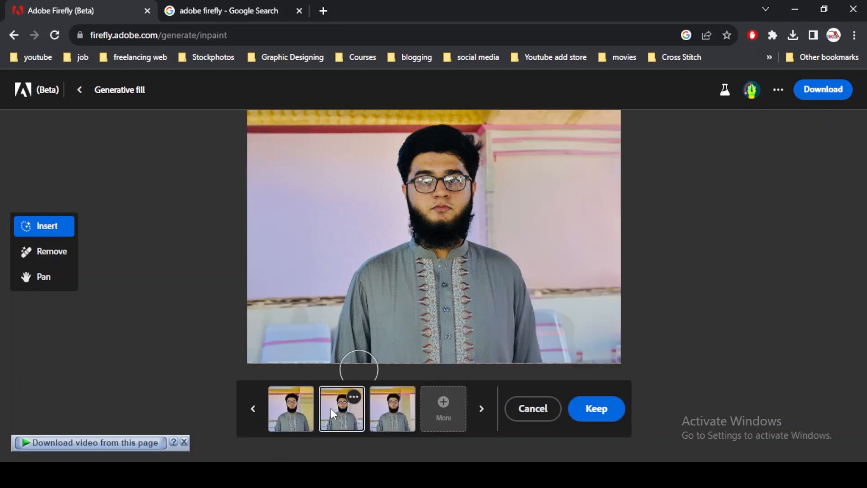
click(377, 410)
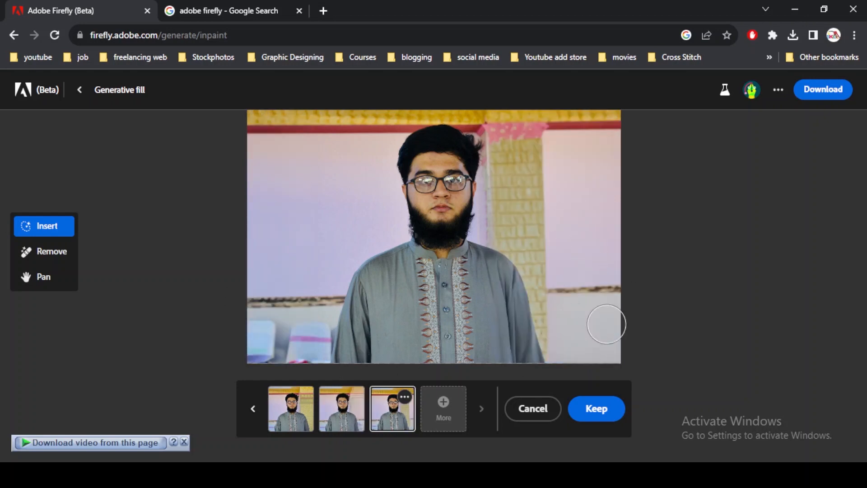